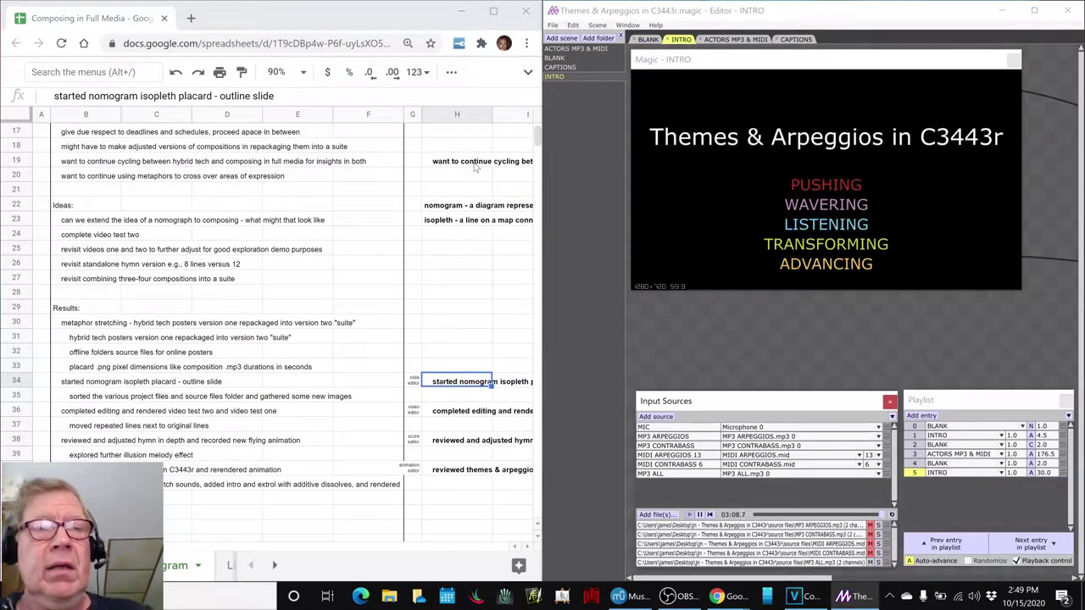
Step: Switch from the Magic editor to the OBS Studio window showing the live stream
key("alt+Tab")
key("Tab")
key("Tab")
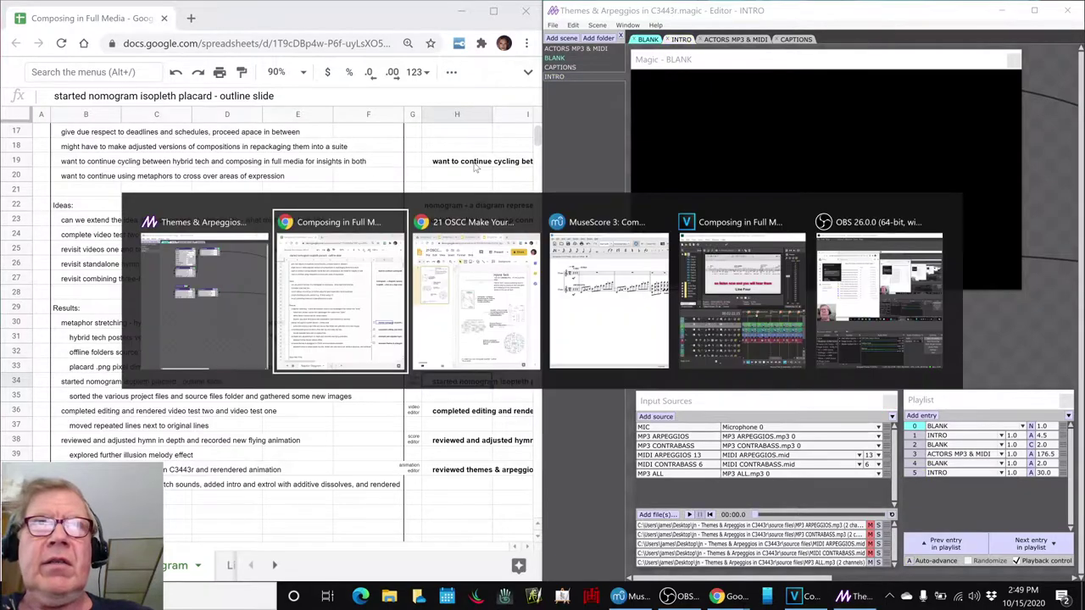
key("alt+Tab")
key("alt+Tab")
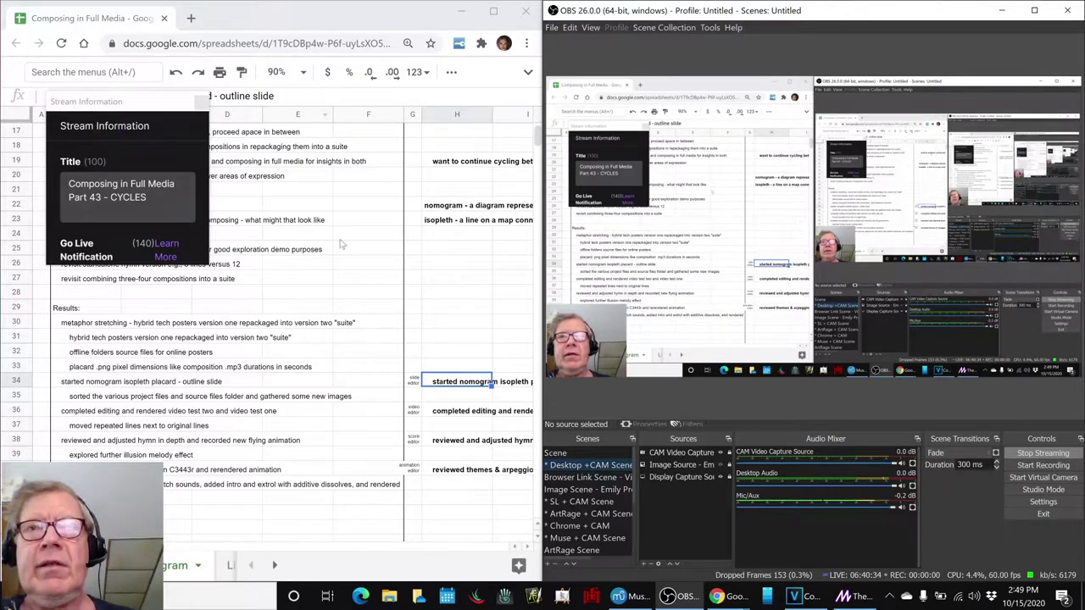
Step: Minimize OBS, scroll the Ideas rows sideways, and switch to the 21 OSCC nomogram slide deck
left_click(683, 598)
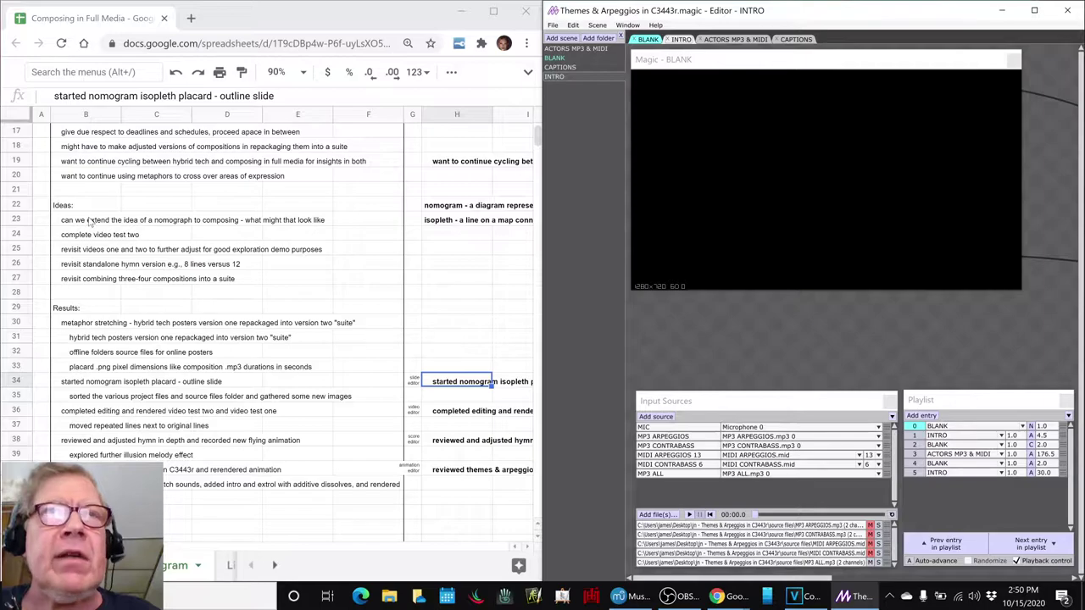
mouse_move(162, 551)
left_mouse_down()
mouse_move(219, 555)
mouse_move(169, 550)
left_mouse_up()
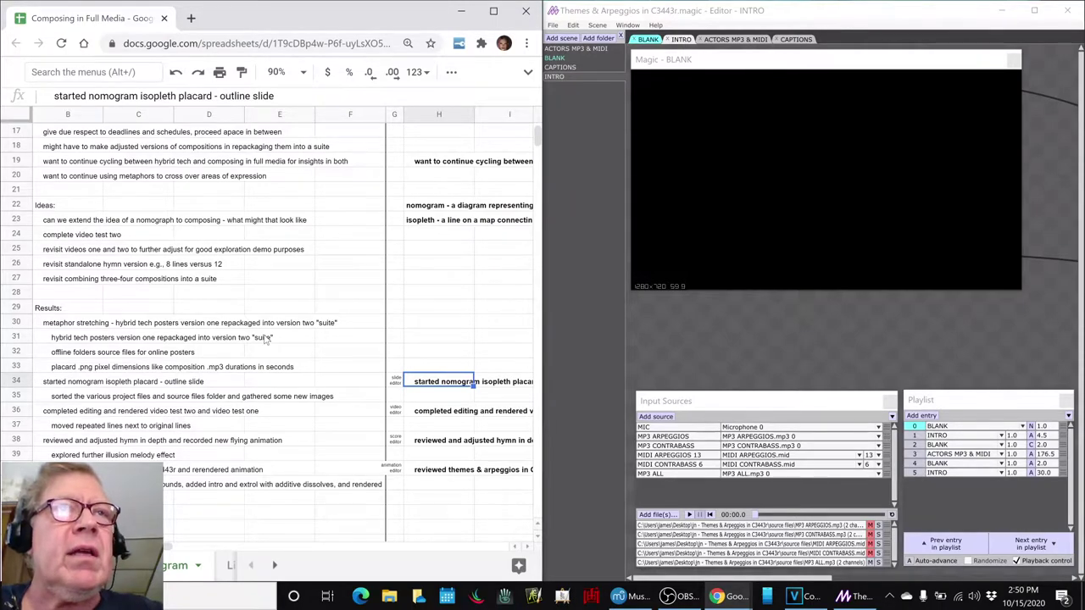
key("alt+Tab")
key("alt+Tab")
key("alt+Tab")
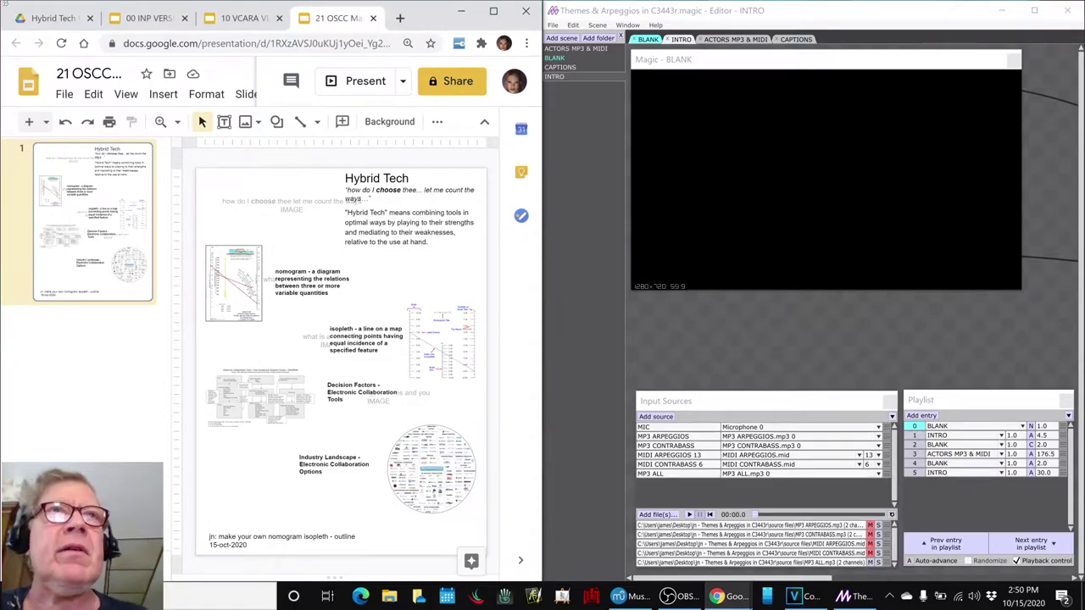
Step: Look over the 00 INP and 10 VCARA decks, then return to the 21 OSCC deck
left_click(146, 24)
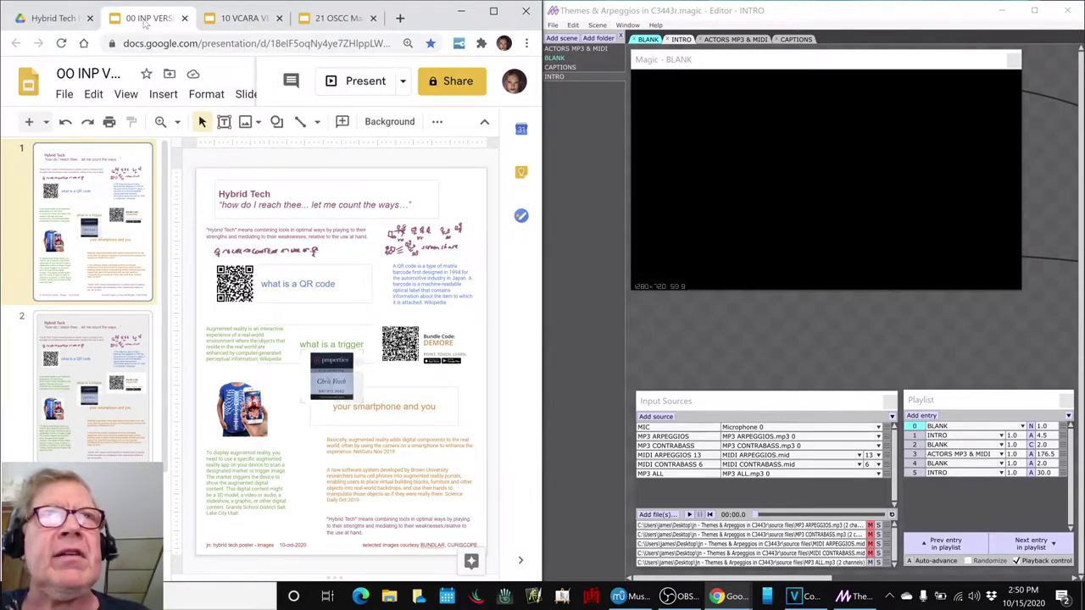
left_click(228, 18)
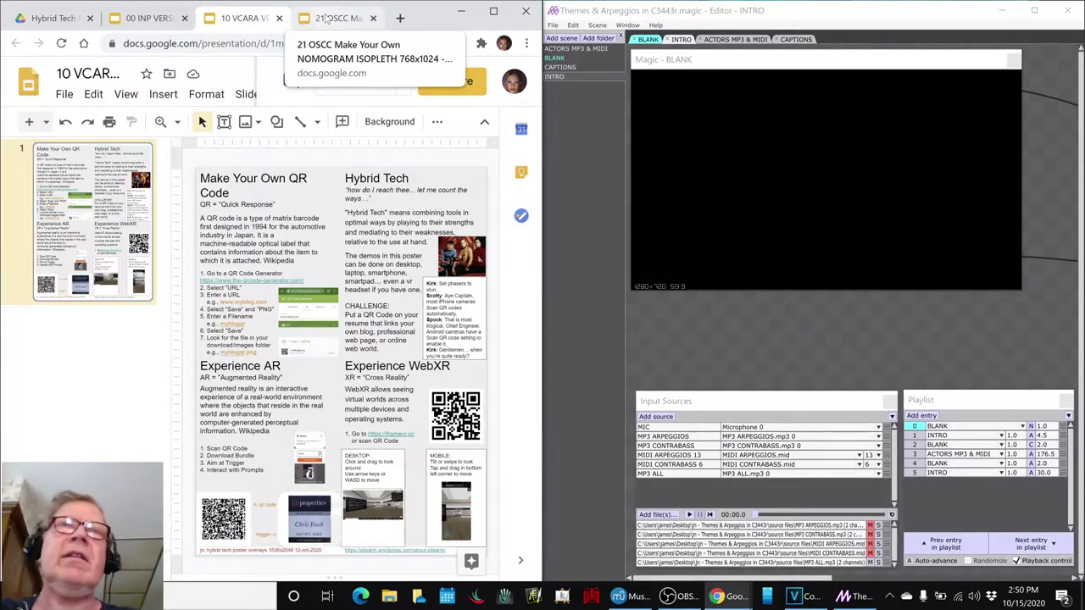
left_click(328, 19)
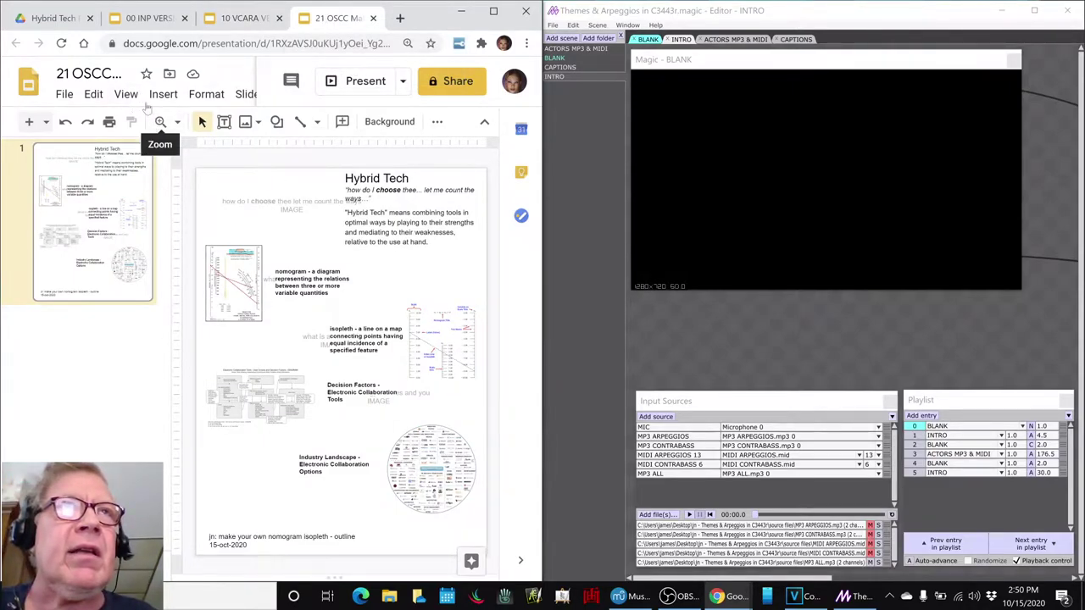
Step: View the nomogram isopleth slide at 100% zoom and scroll down through it
left_click(160, 123)
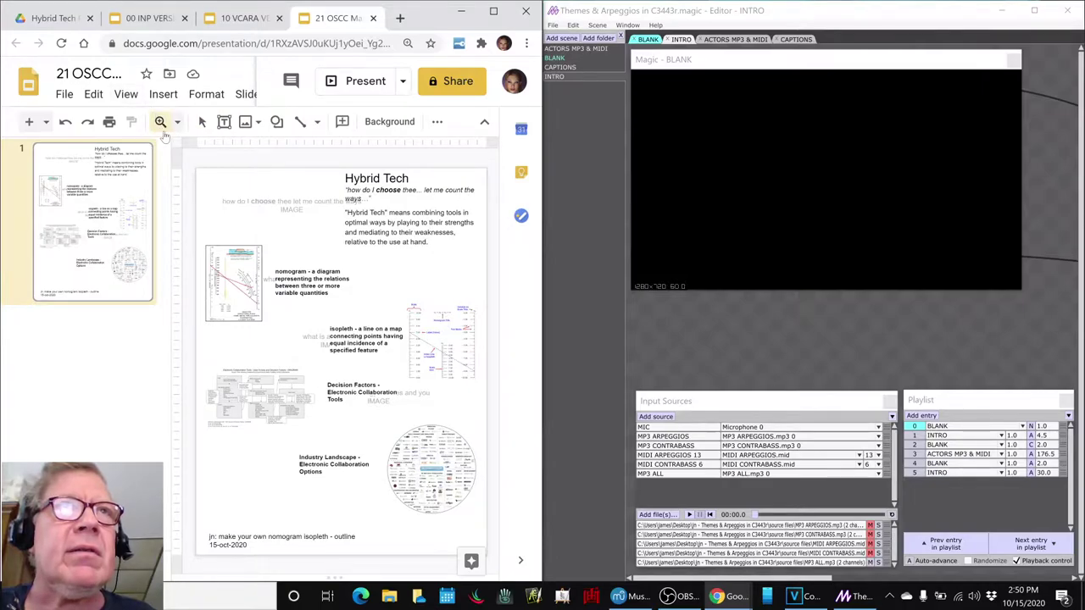
left_click(177, 121)
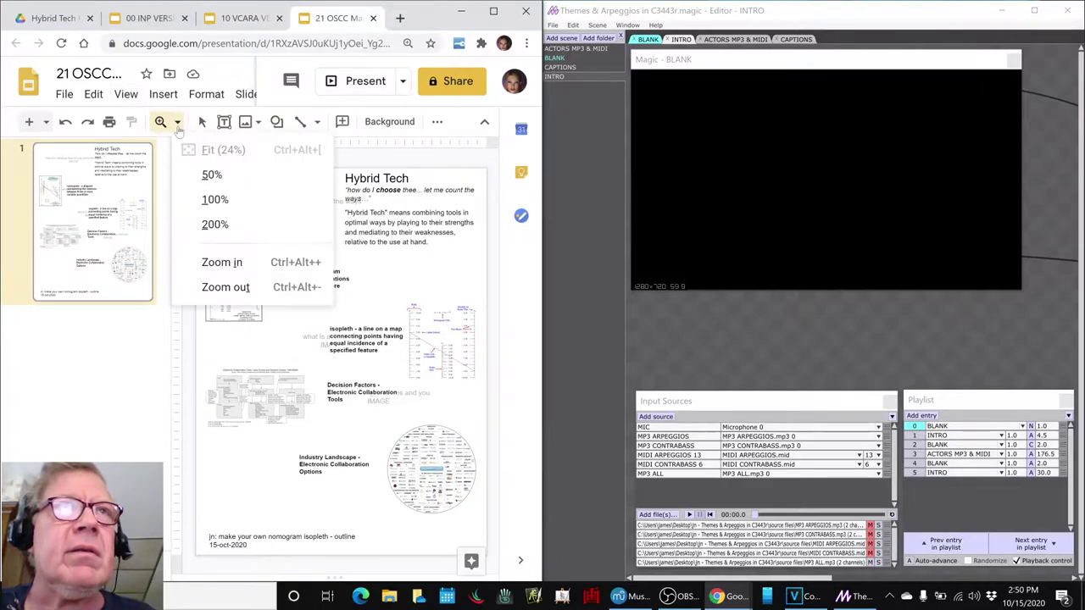
left_click(213, 203)
scroll(309, 381, "down", 4)
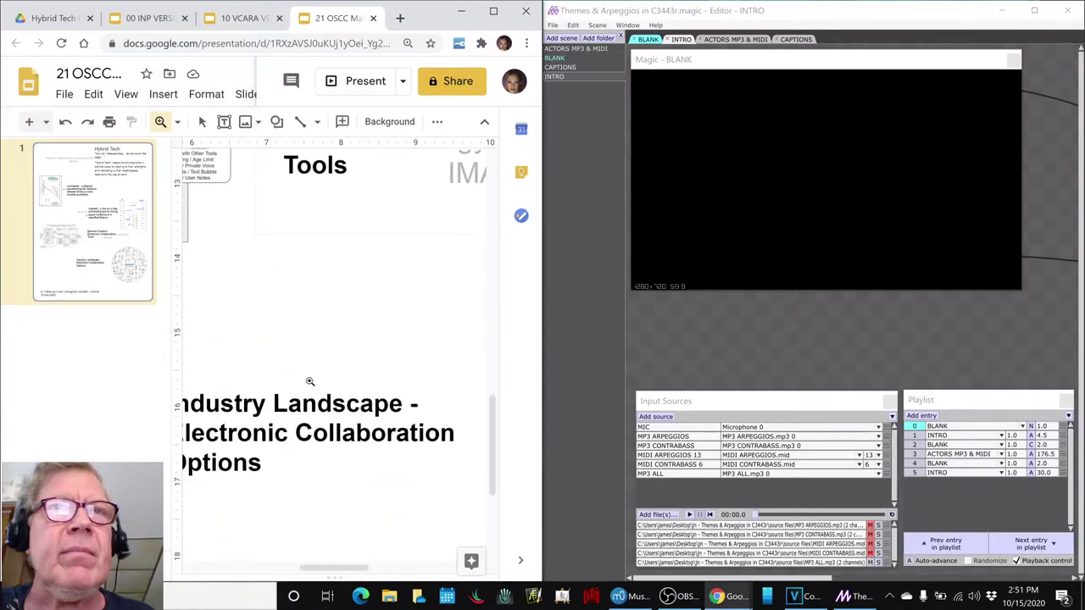
scroll(310, 381, "down", 3)
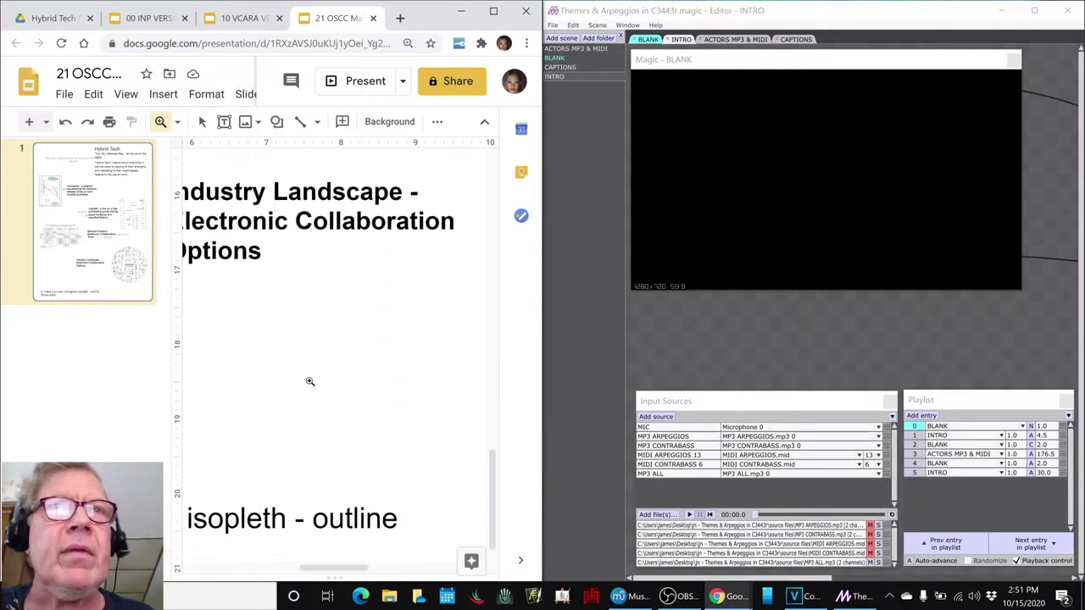
left_click(127, 95)
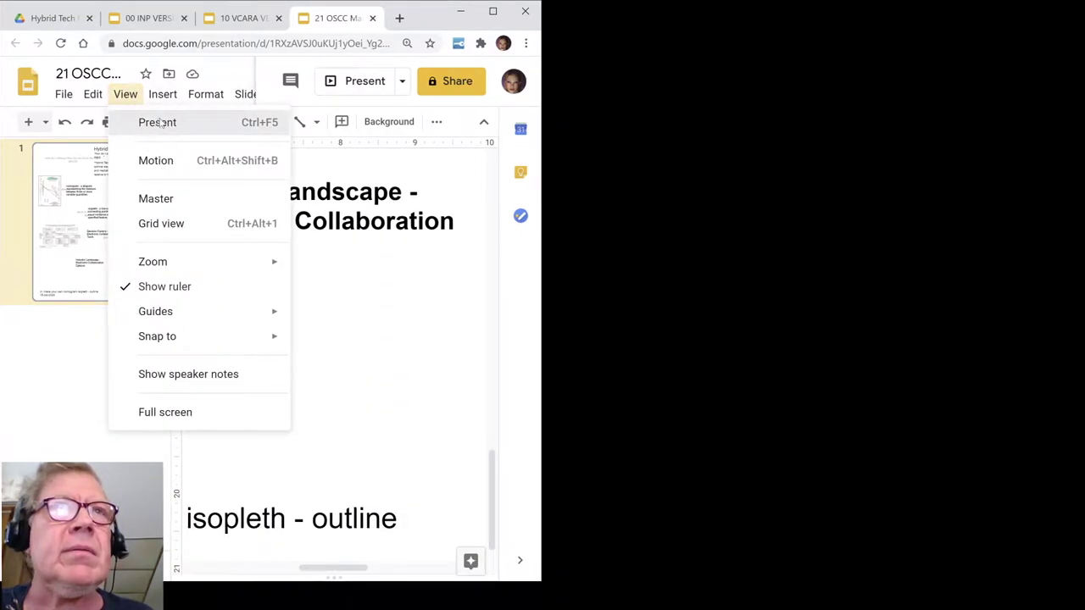
Step: Present the slide full screen, exit, zoom to Fit, then review the H36 note in Sheets
left_click(157, 123)
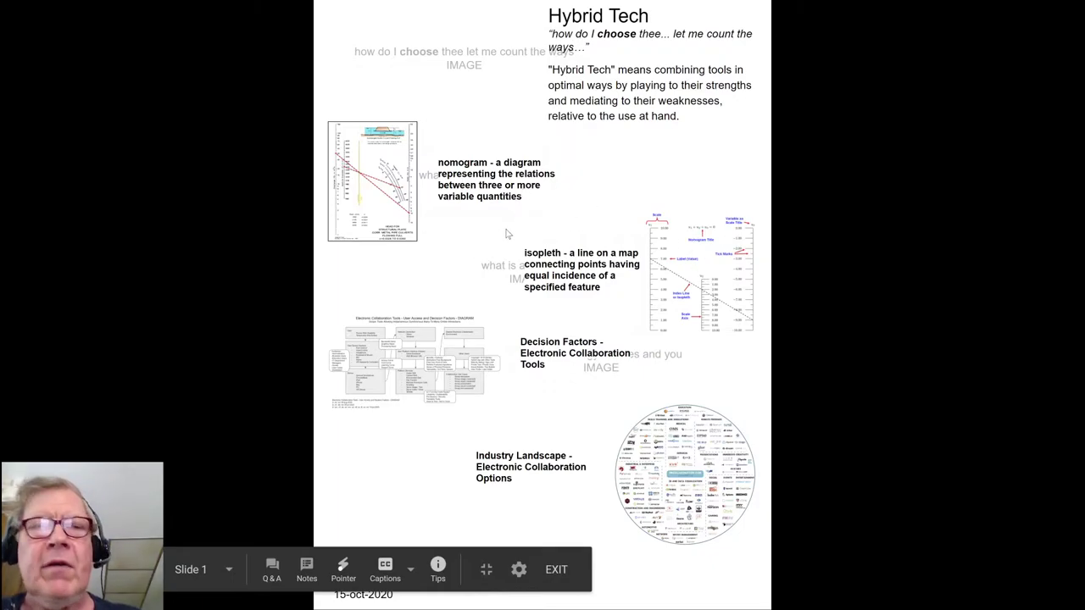
key("Escape")
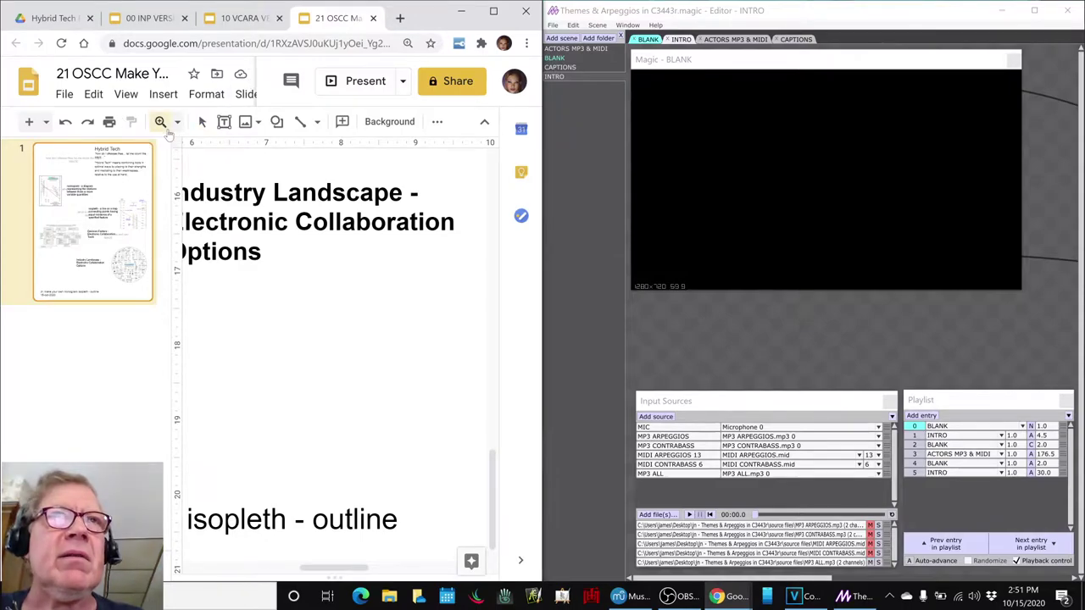
left_click(177, 121)
left_click(200, 150)
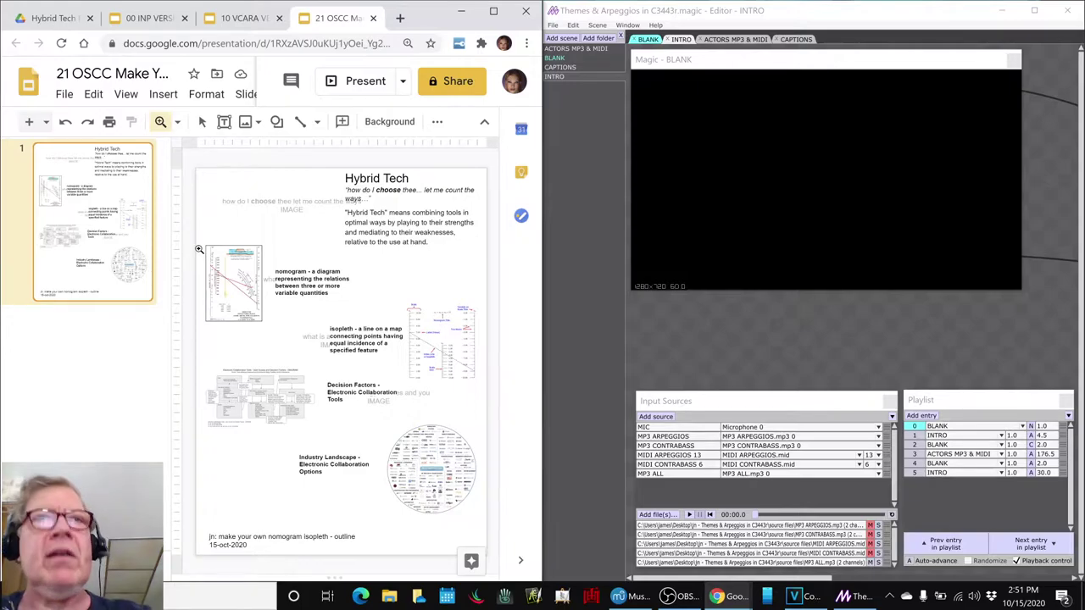
key("alt+Tab")
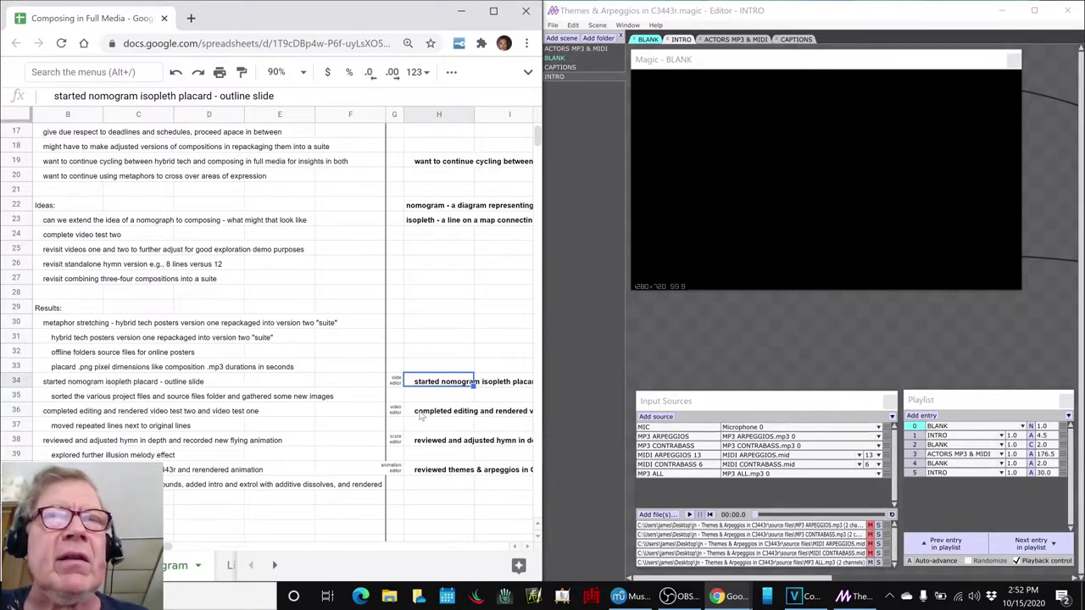
left_click(420, 412)
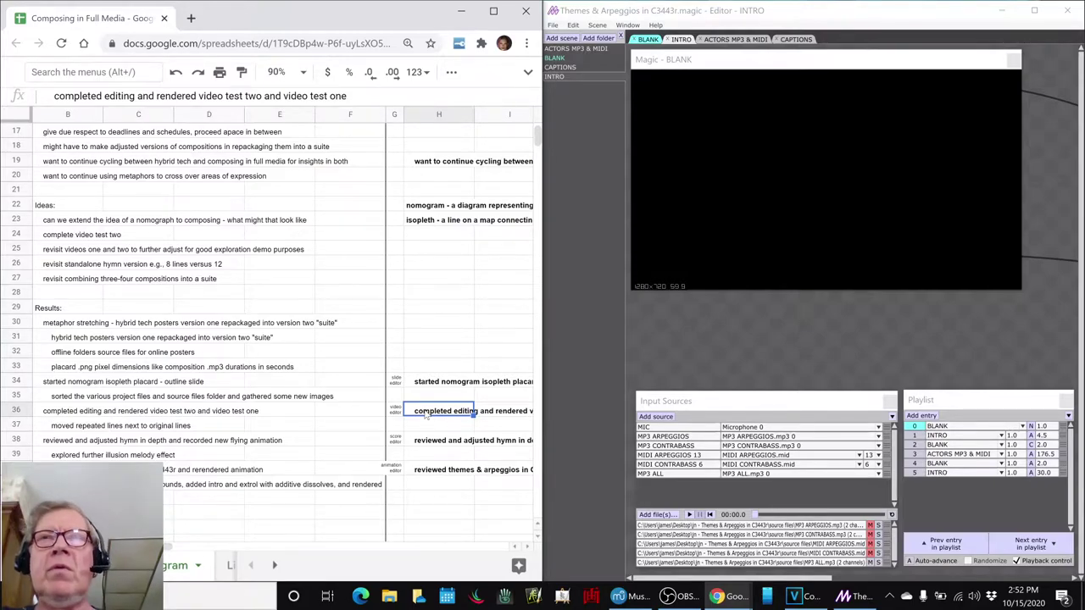
Step: Switch to the VEGAS Pro 'Expression Beyond Words VIDEO TEST TWO' project
key("alt+Tab")
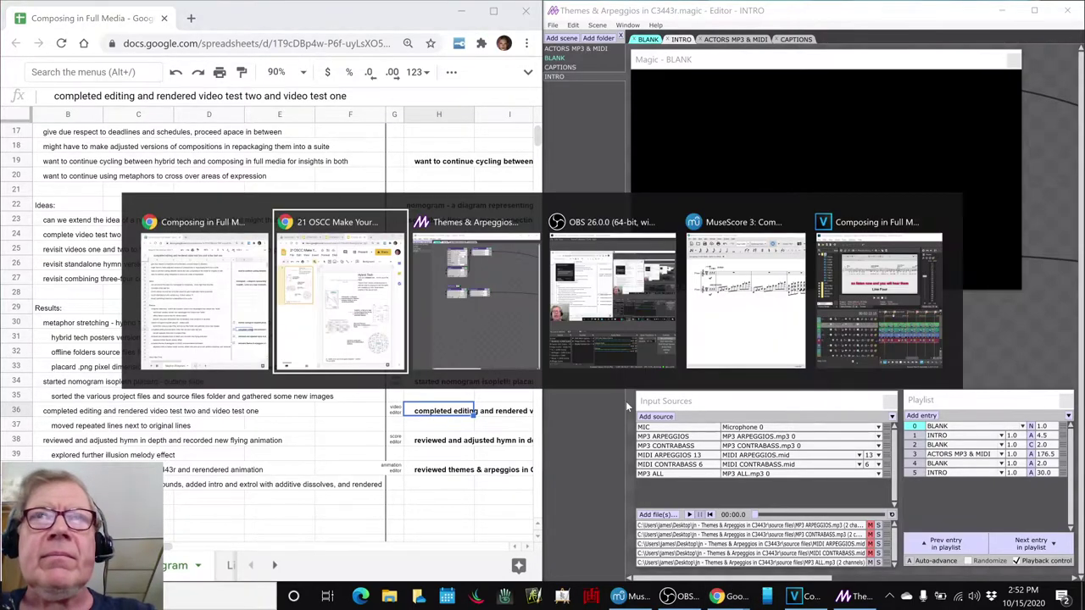
key("alt+Tab")
key("alt+Tab")
key("alt+Tab")
key("alt+Tab")
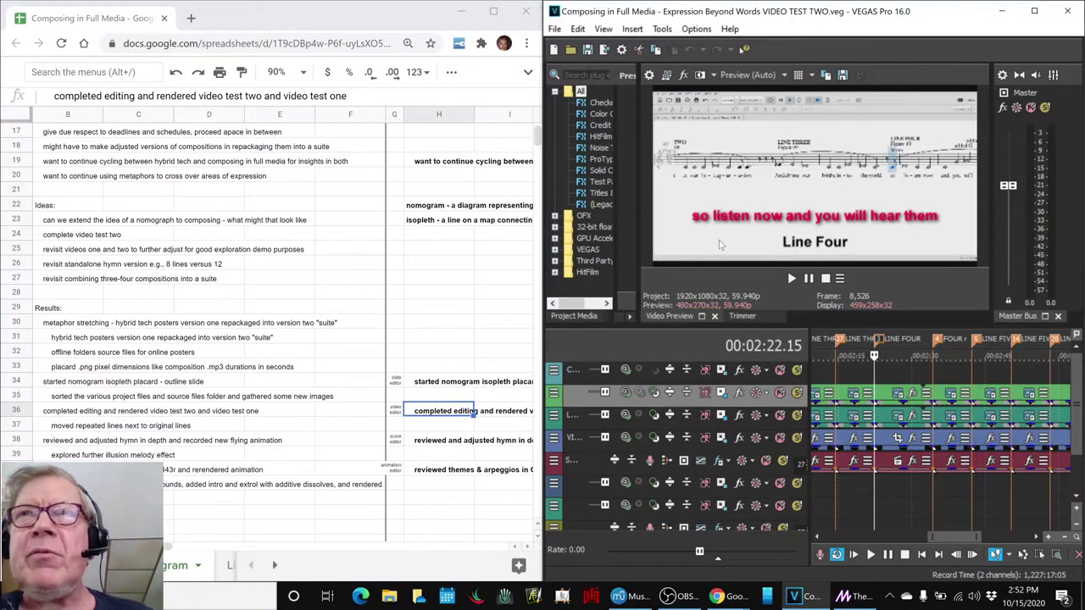
Step: Play the video test two preview, then select the H38 hymn entry and bring up MuseScore
key("space")
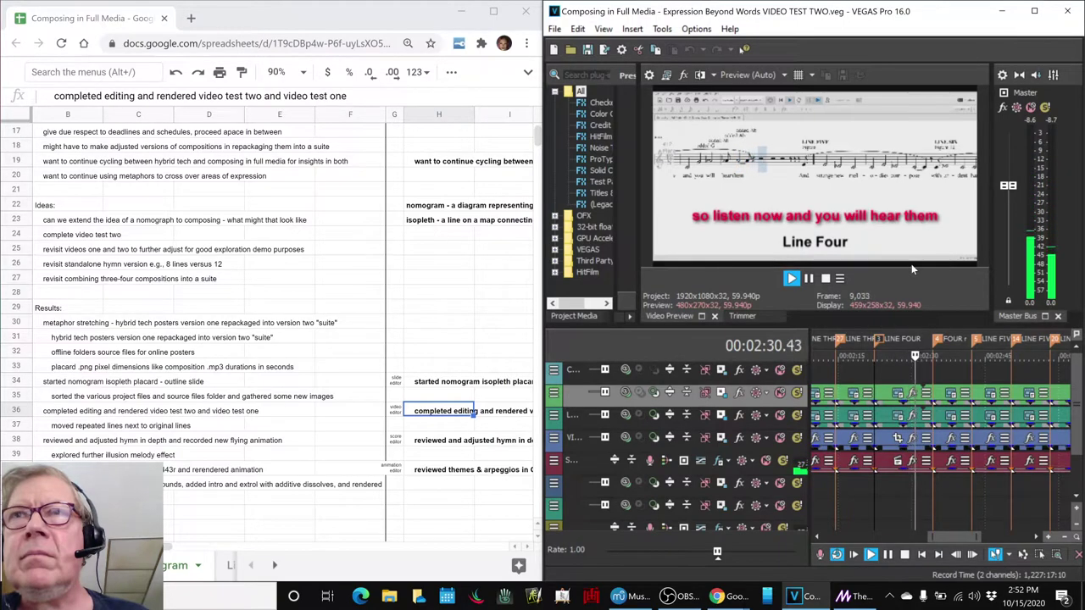
key("space")
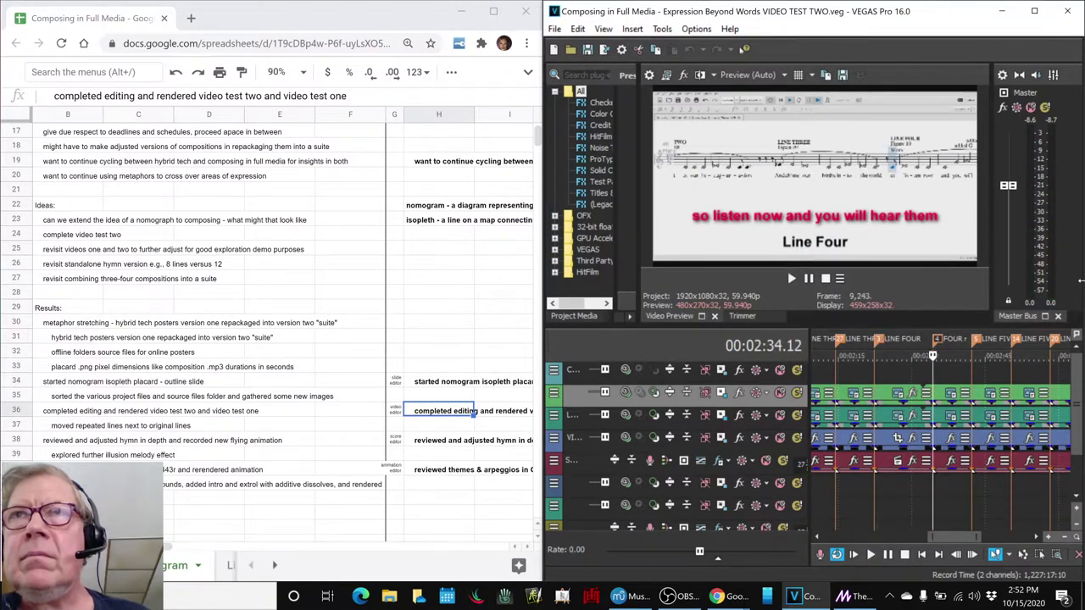
key("space")
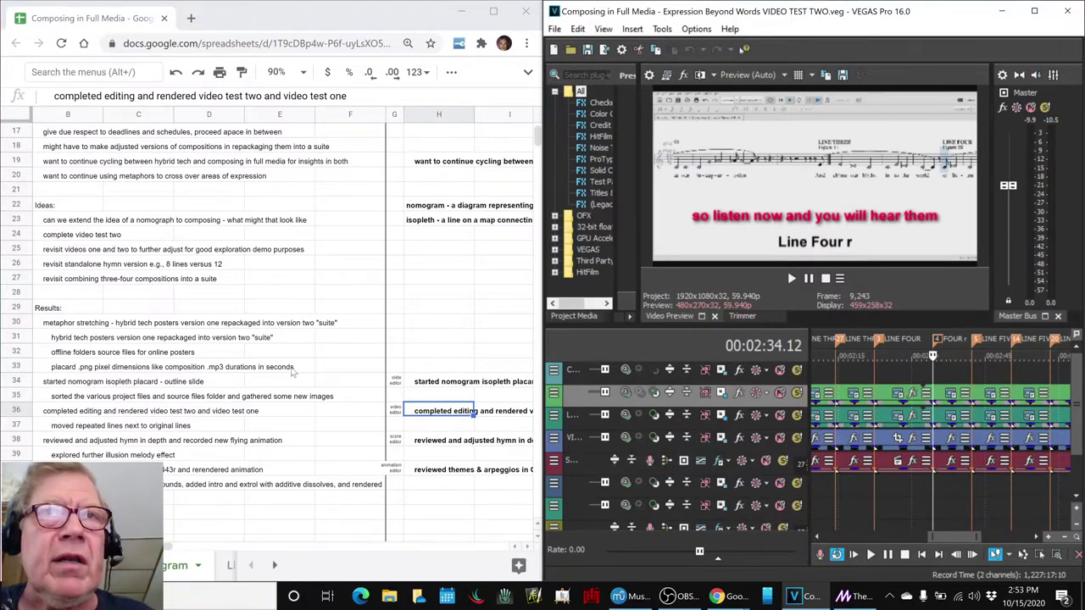
left_click(439, 445)
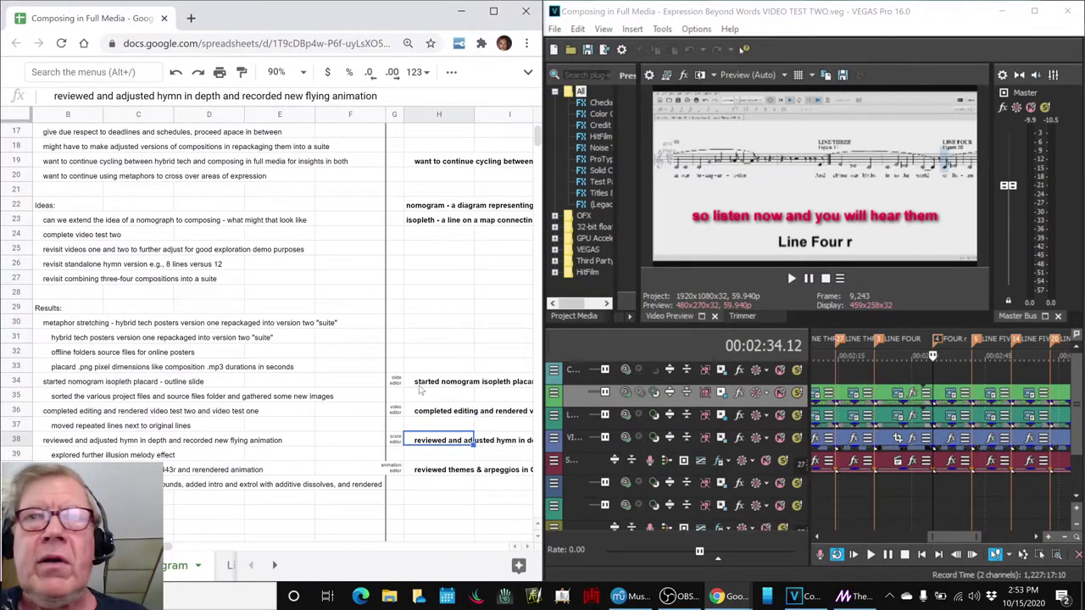
left_click(630, 598)
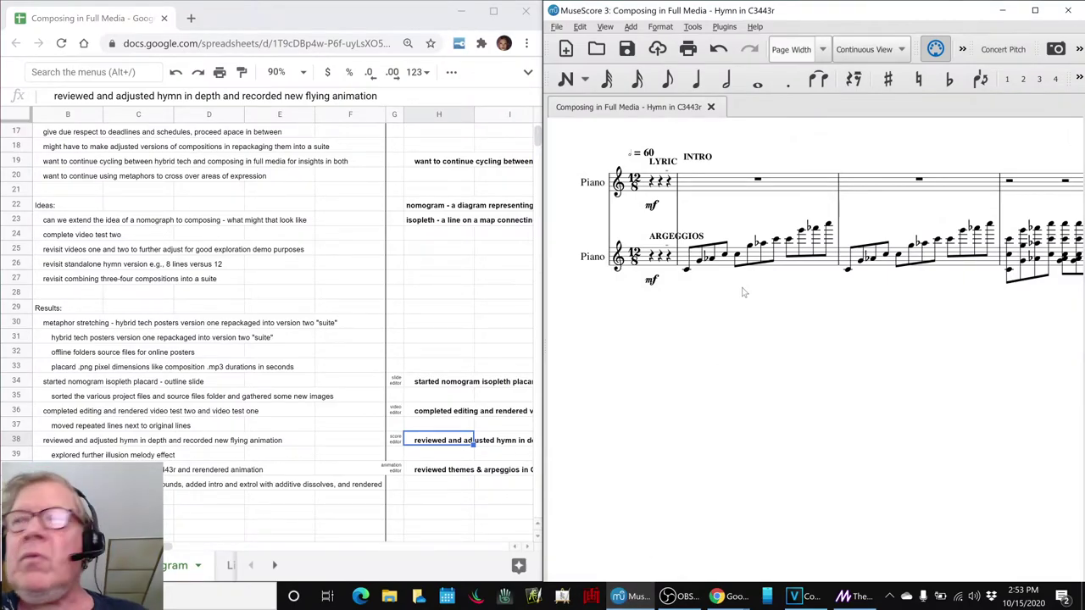
Step: Toggle the Mixer, then play the Hymn in C3443r from the intro into Line Two
key("F10")
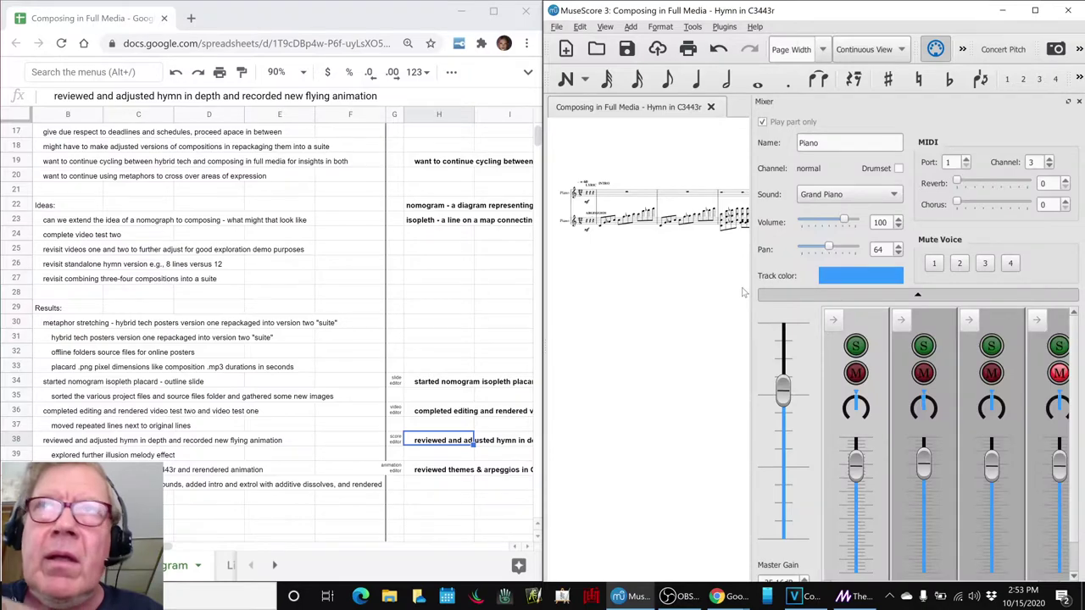
key("F10")
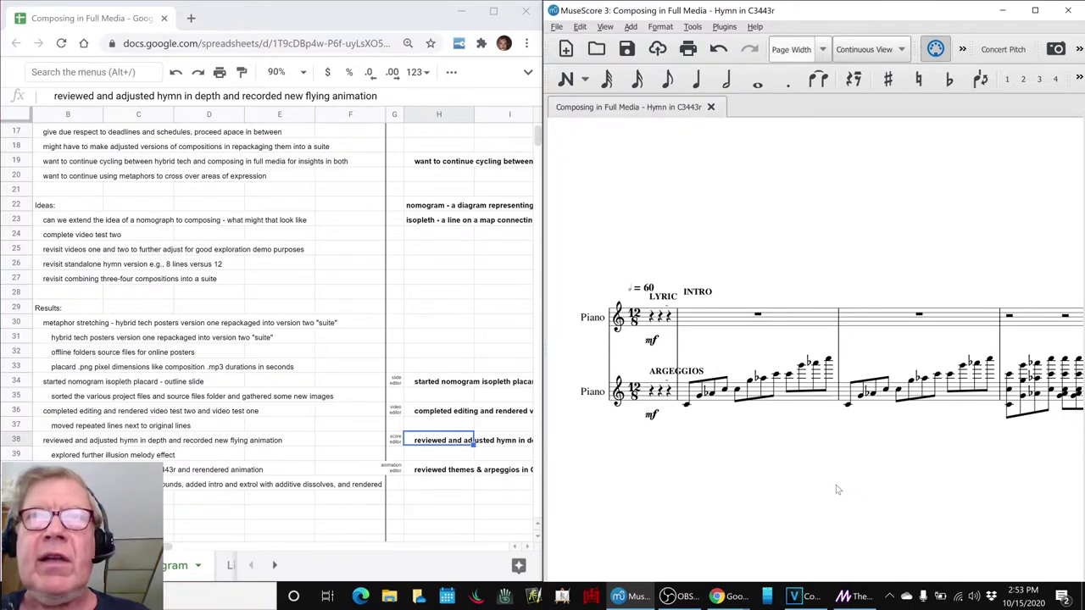
key("n")
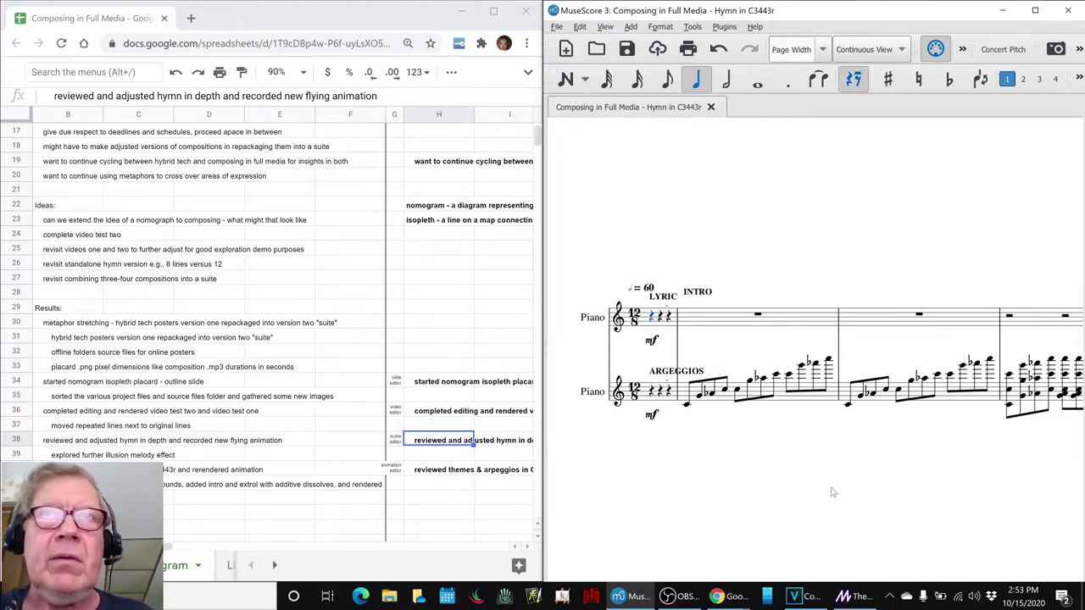
key("space")
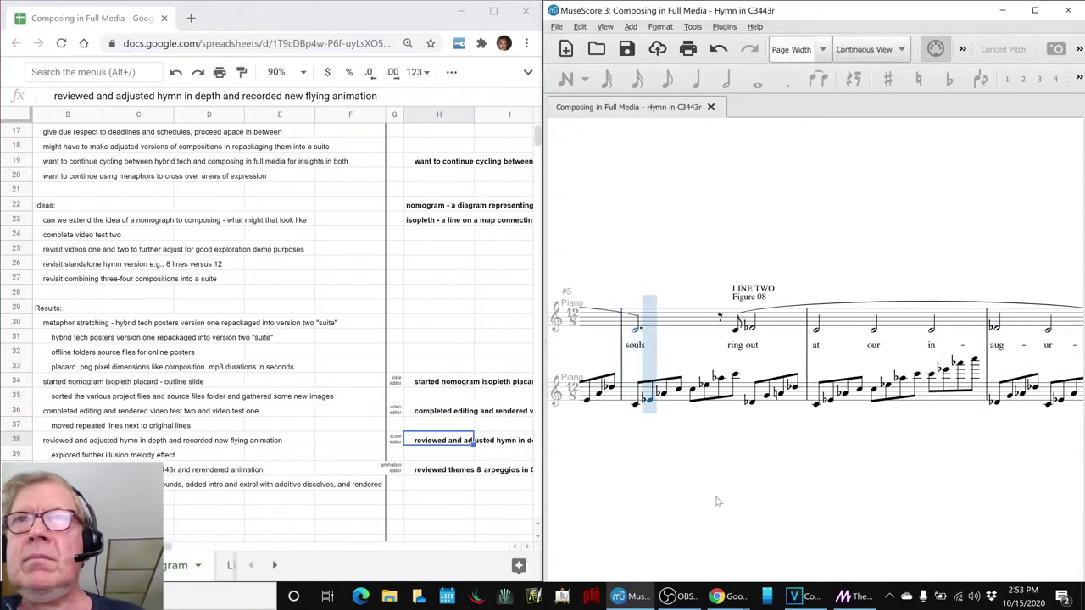
key("space")
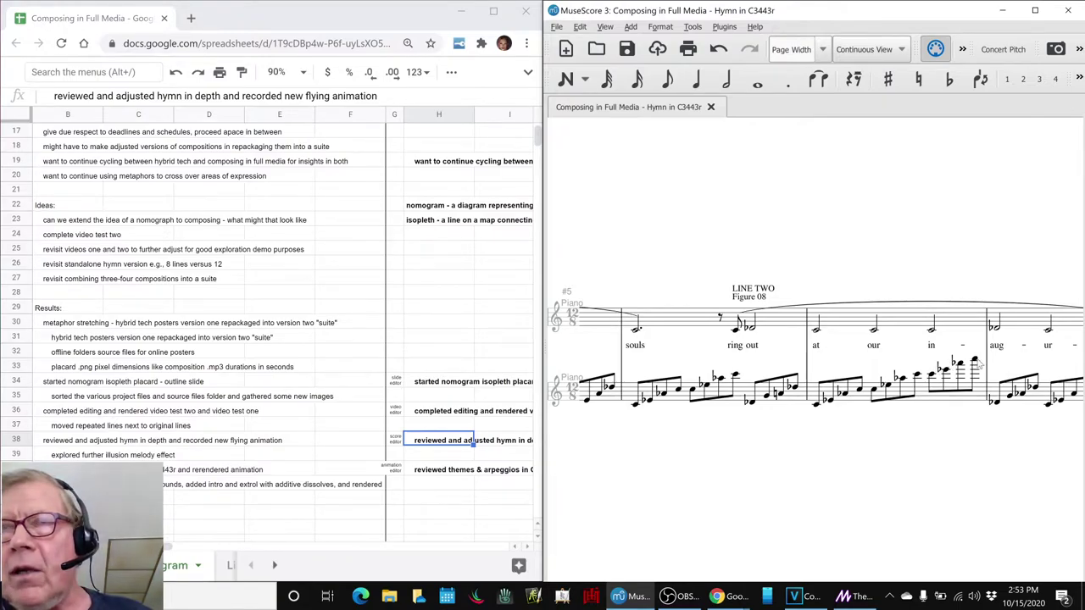
Step: Open and dismiss the score's page options, then bring up the OBS streaming window
right_click(798, 485)
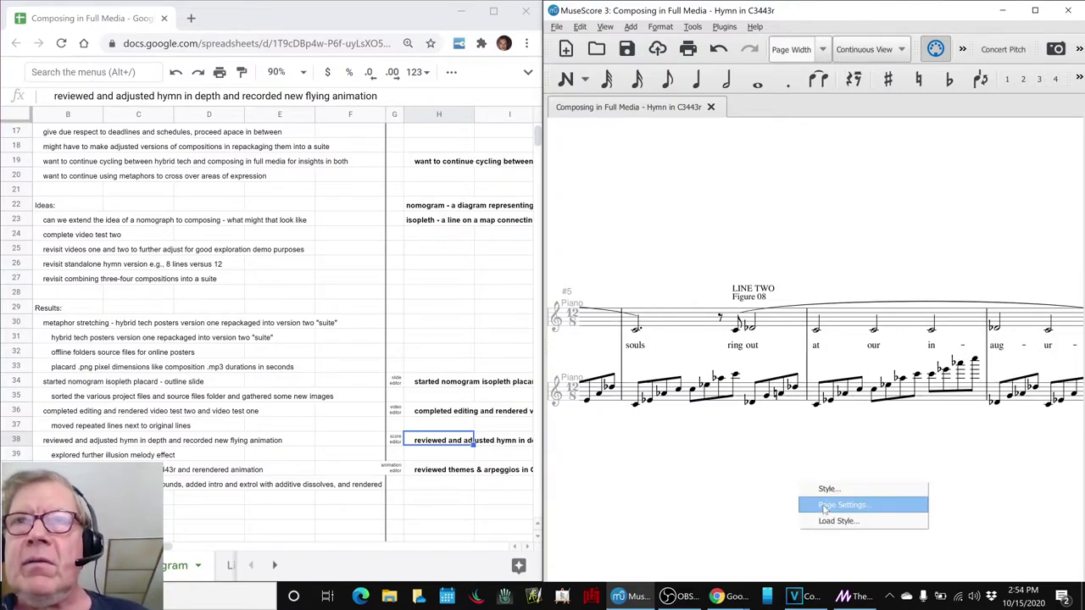
left_click(770, 488)
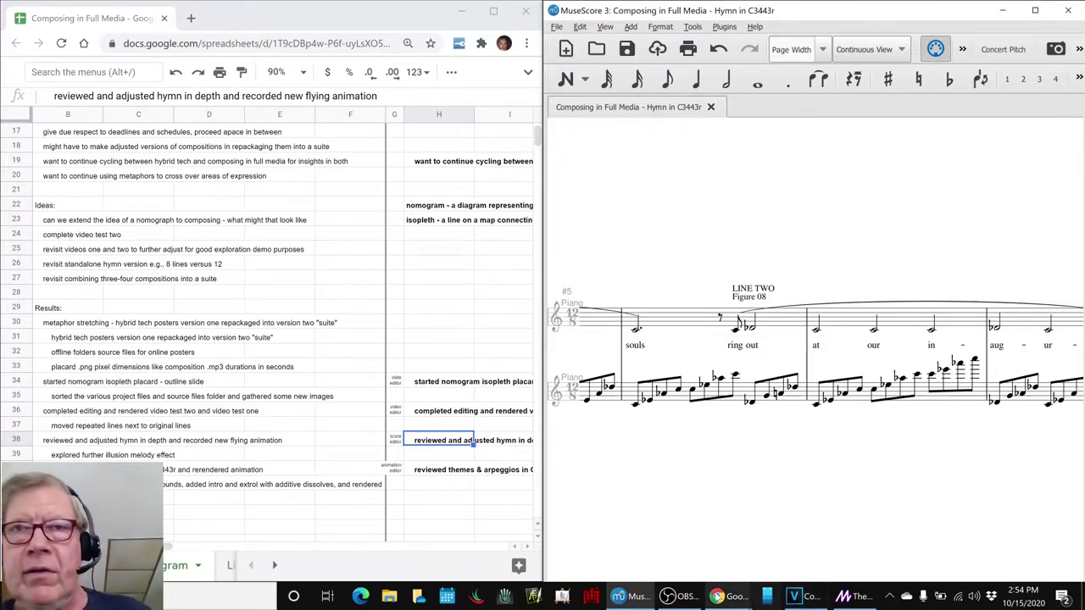
left_click(685, 595)
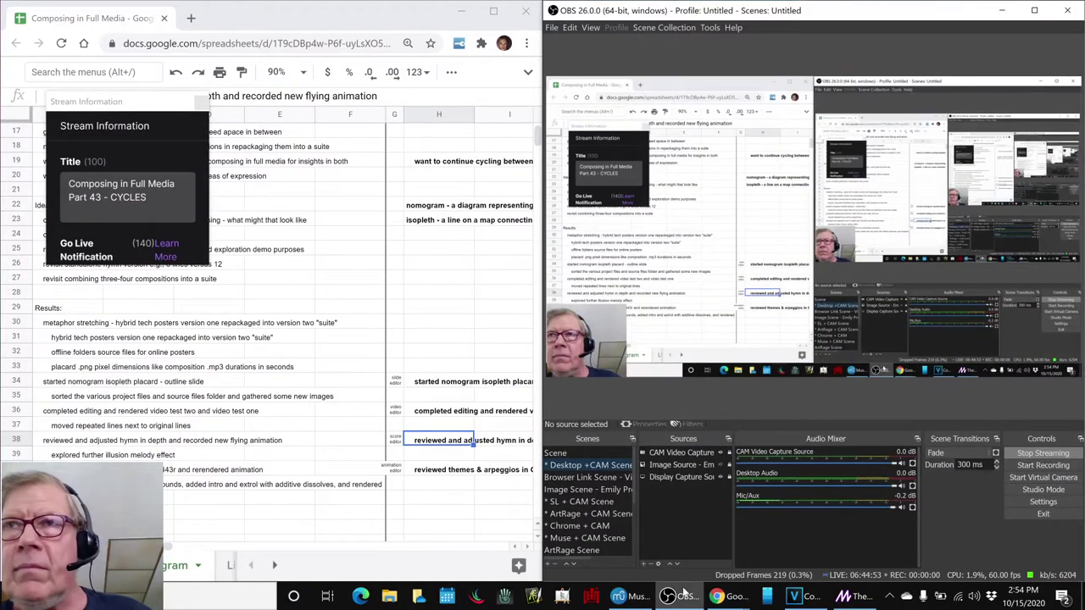
Step: Minimize OBS and select the themes & arpeggios animation entry in cell H40
left_click(685, 595)
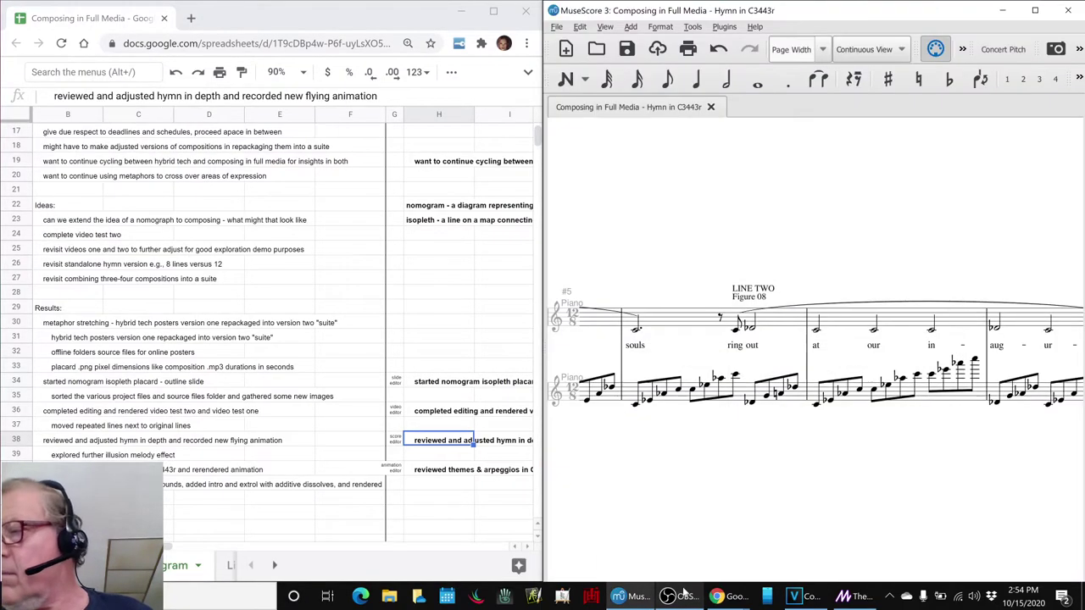
left_click(424, 475)
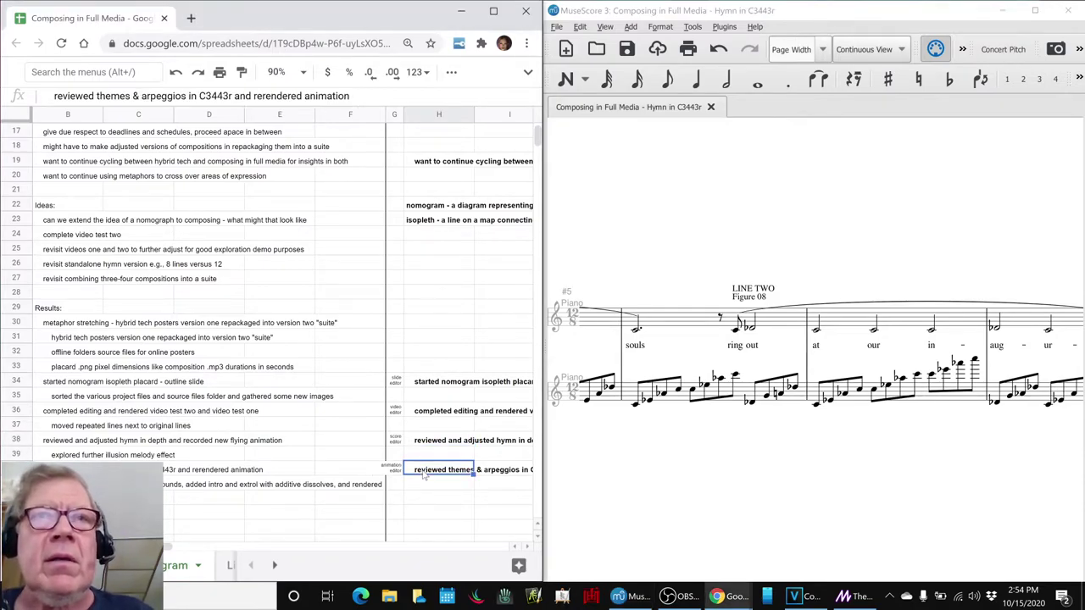
Step: Bring the 'Themes & Arpeggios in C3443r.magic' project to the front in Magic
left_click(841, 598)
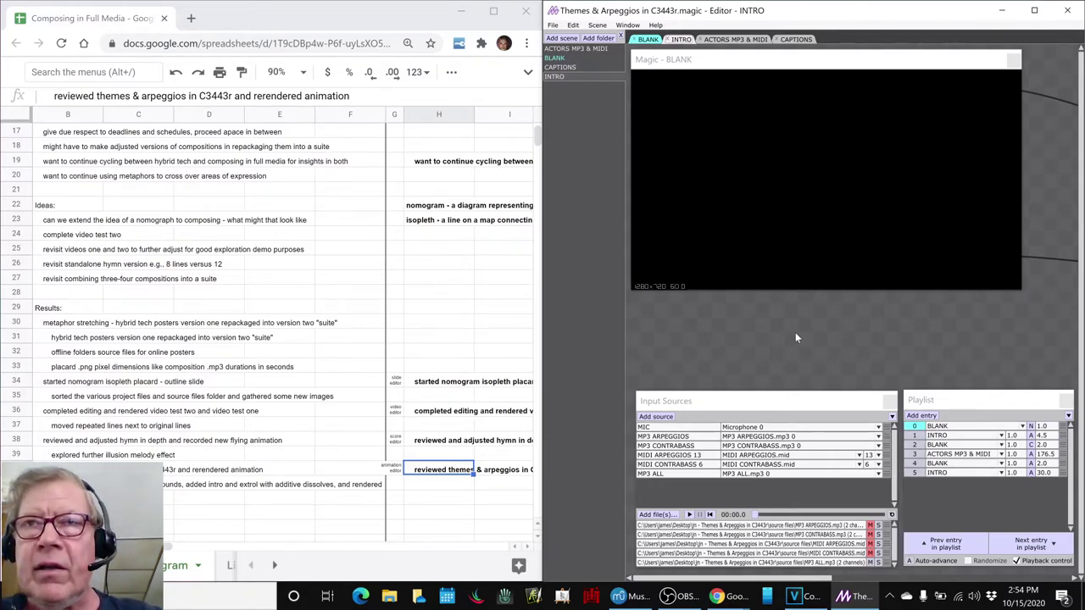
Step: Play the Themes & Arpeggios playlist to the ACTORS word animation, stopping at 00:16.8
key("space")
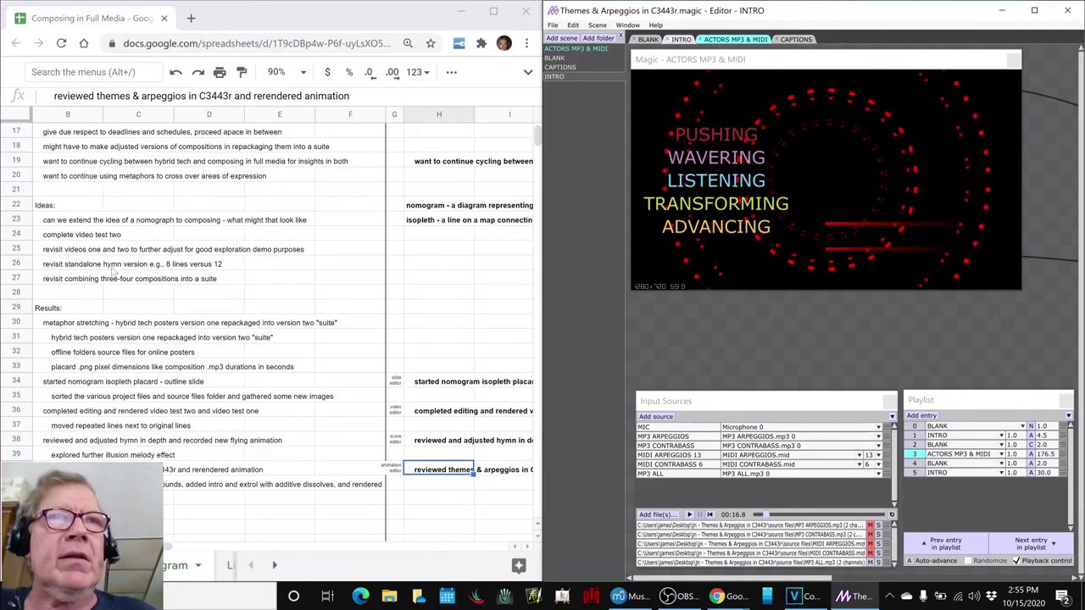
scroll(157, 296, "down", 10)
Step: Review the 'post and share videos' and 'tiny silent .mp3 segment' ideas under Ideas Next Time
scroll(126, 250, "up", 2)
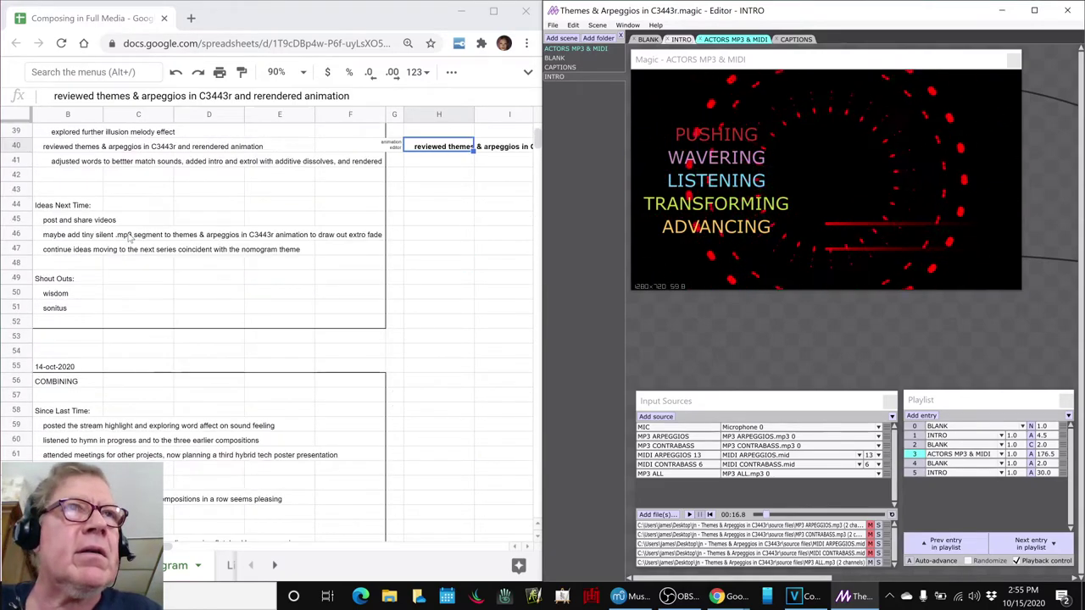
left_click(108, 222)
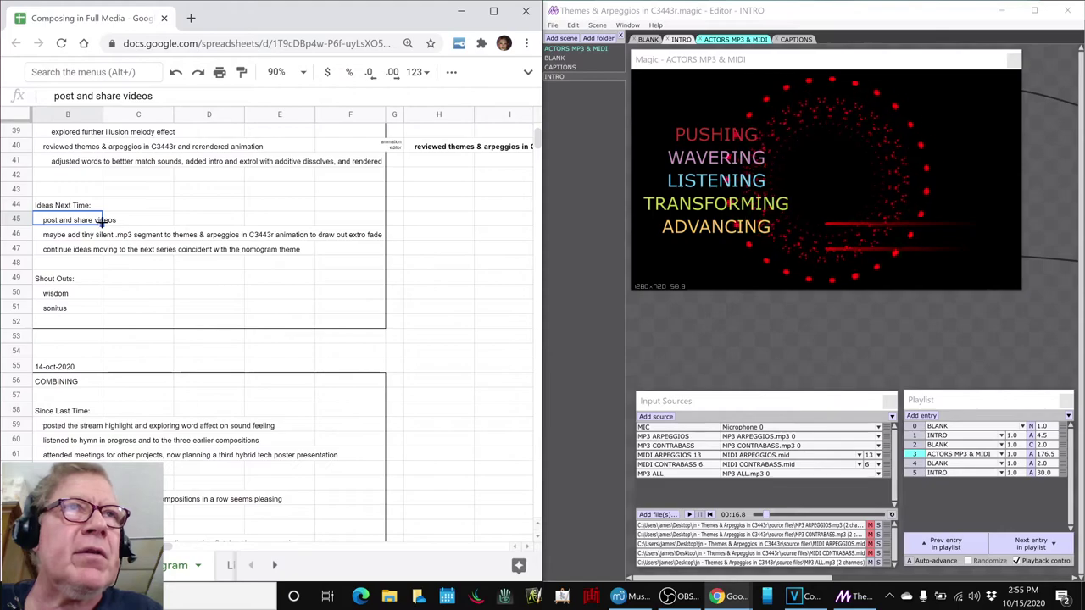
left_click(90, 237)
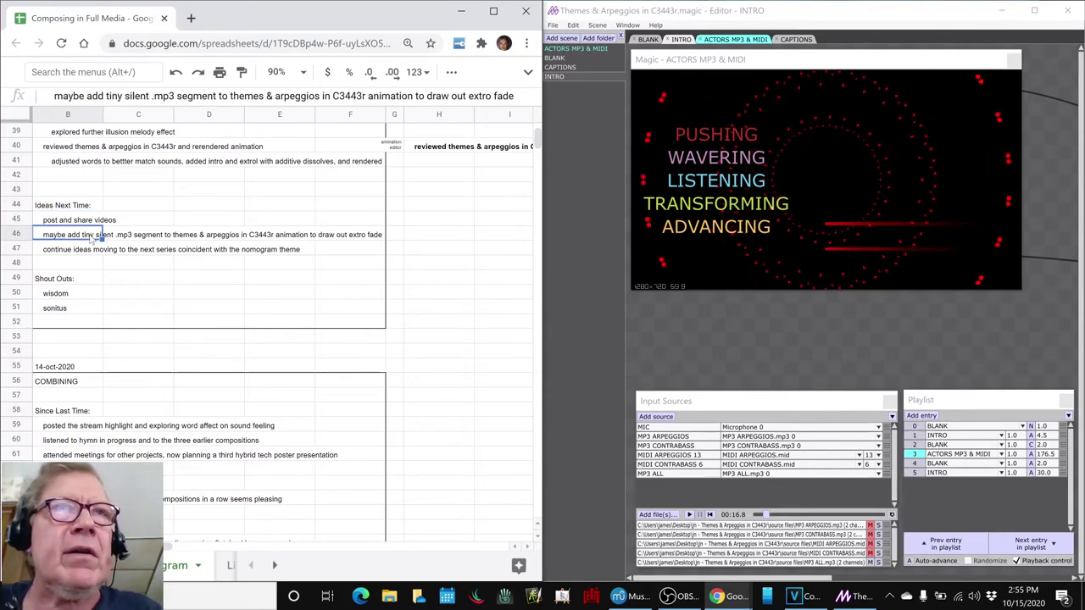
Step: Paste the nomogram-theme idea from B47 into H47, then check the end and start of row 47
left_click(56, 254)
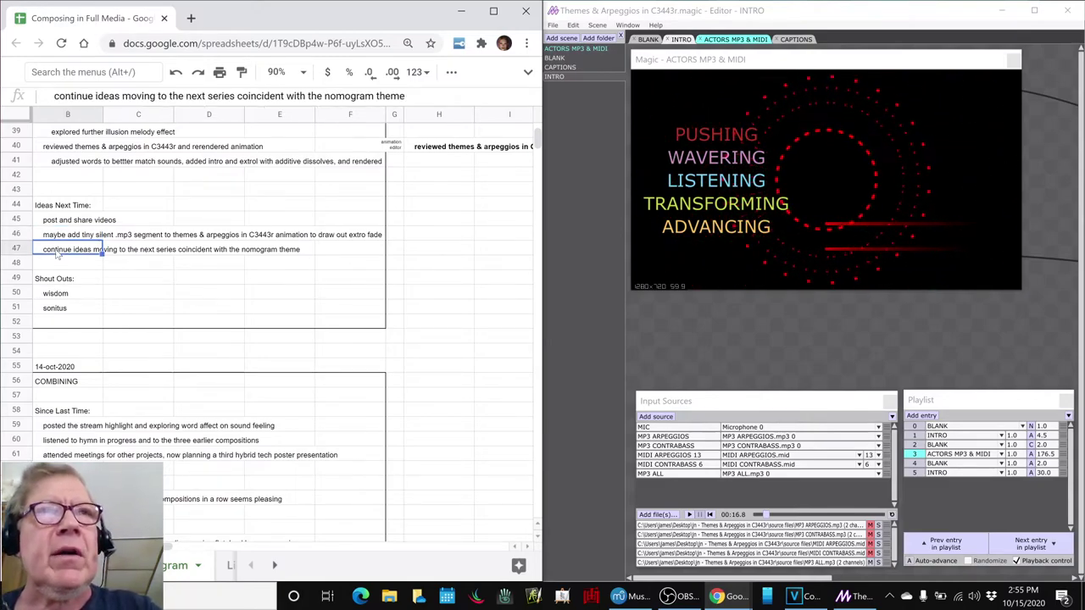
left_click(423, 252)
type("continue ideas moving to the next series coincident with the nomogram theme")
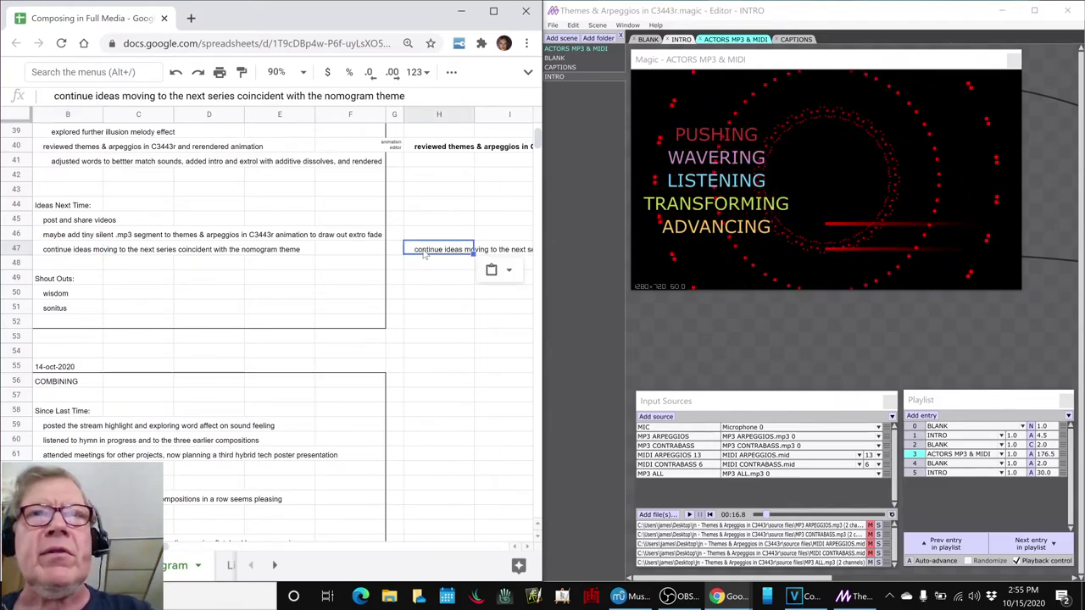
key("ctrl+Right")
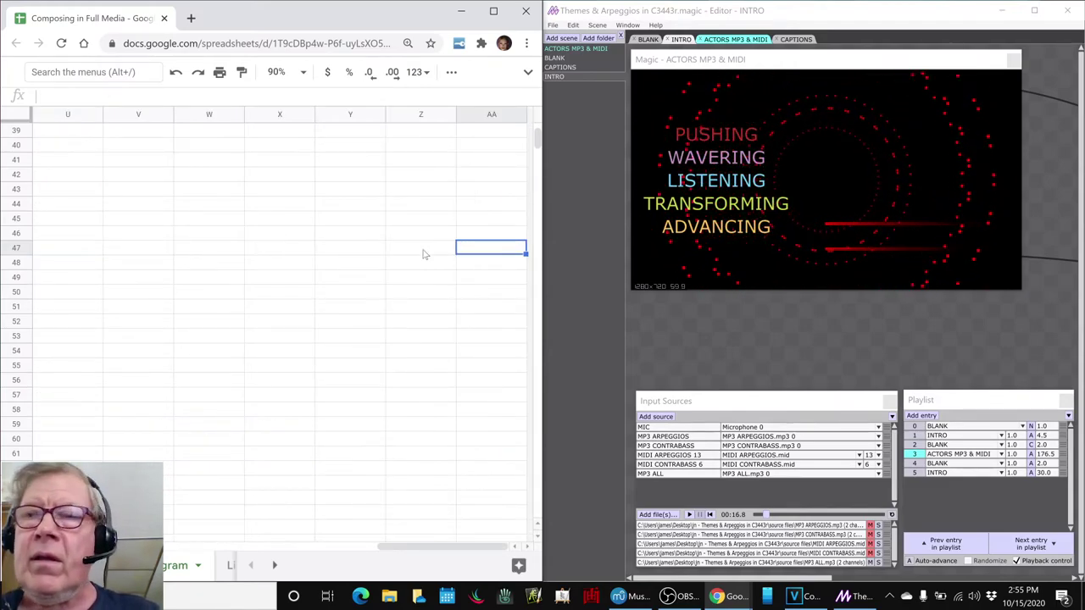
key("Home")
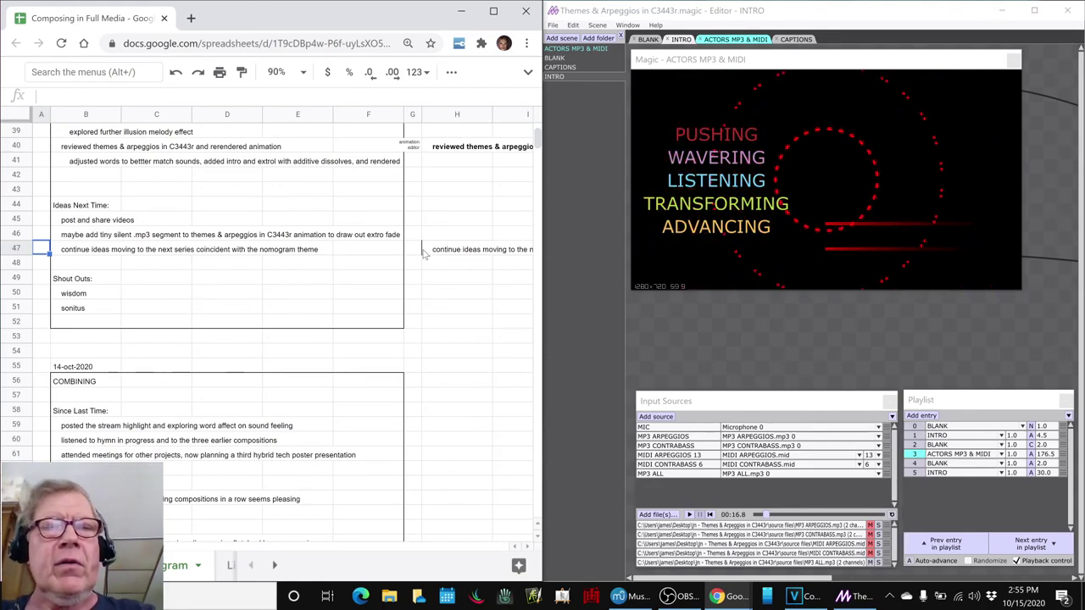
Step: Switch from Google Sheets to the OBS window with Alt+Tab
key("alt+Tab")
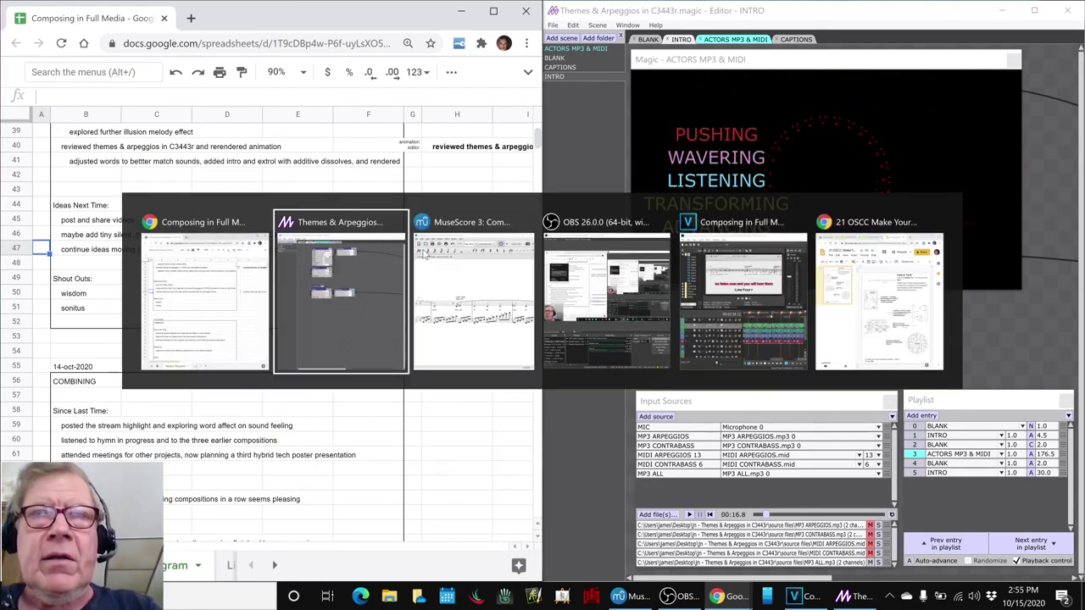
key("alt+Tab")
key("alt+Tab")
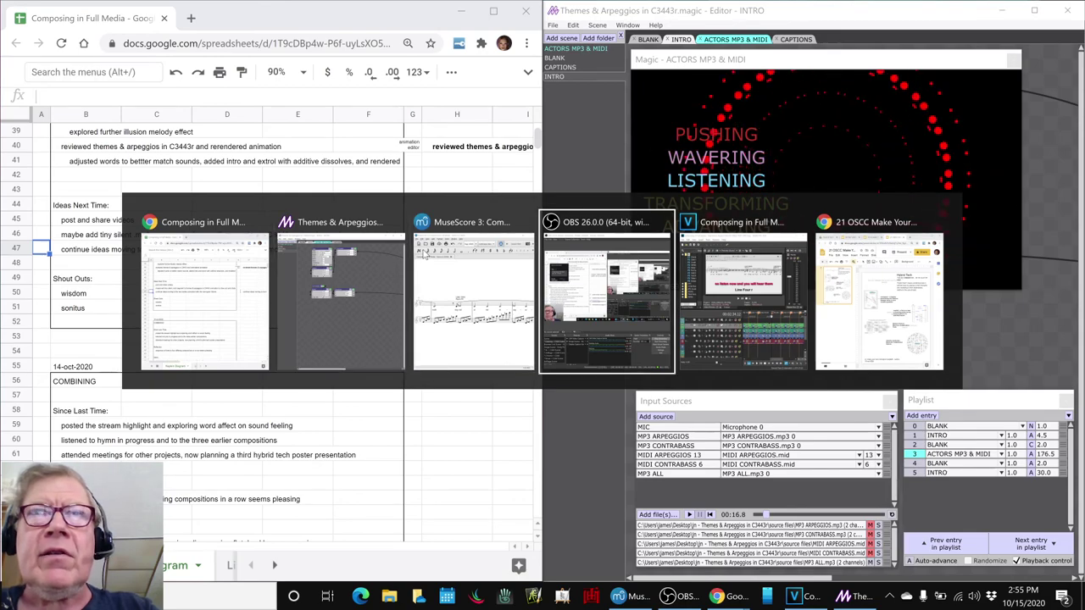